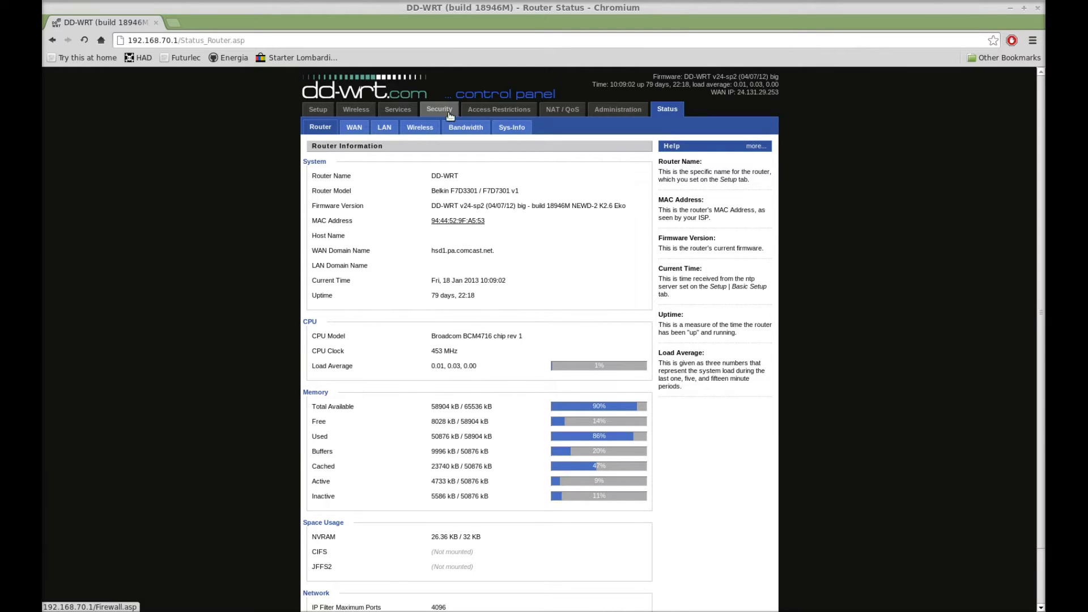
Go from the status overview to the Access Restrictions WAN Access page.
left_click(492, 113)
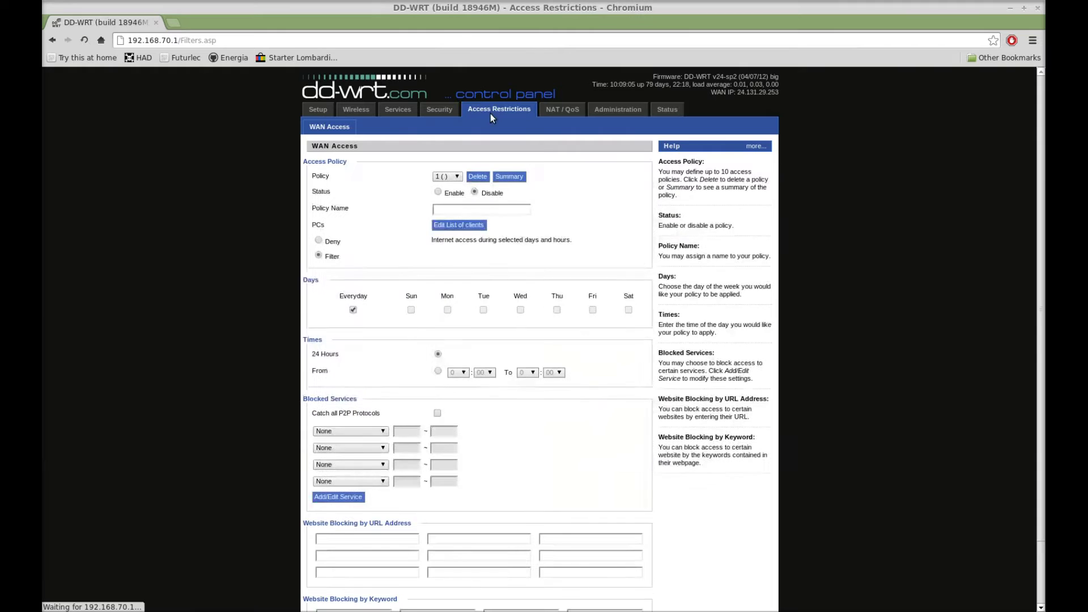
scroll(276, 266, "down", 2)
scroll(275, 268, "up", 2)
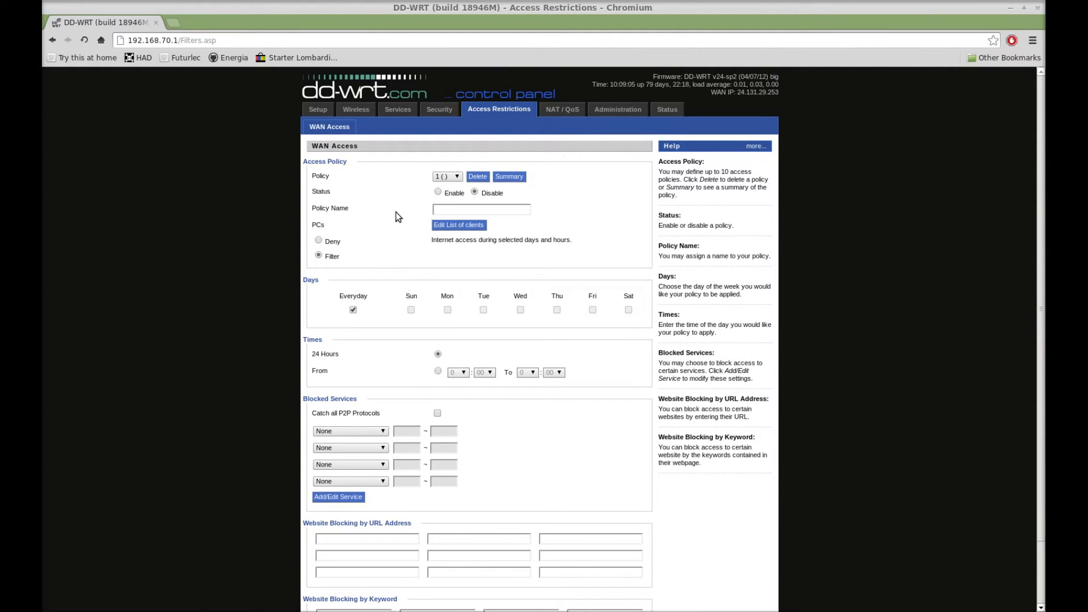
left_click(446, 177)
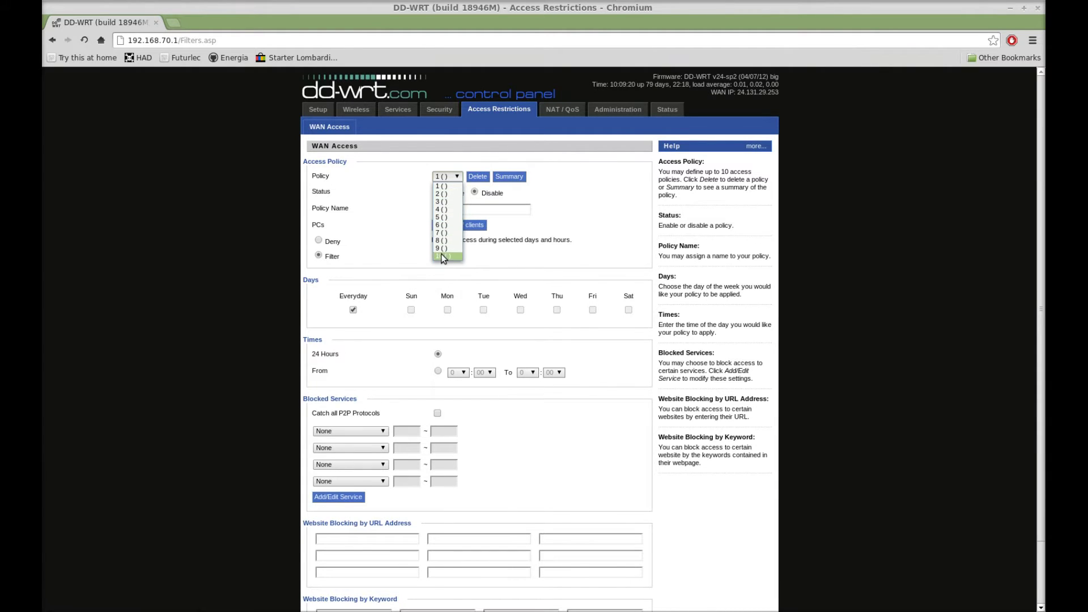
left_click(395, 188)
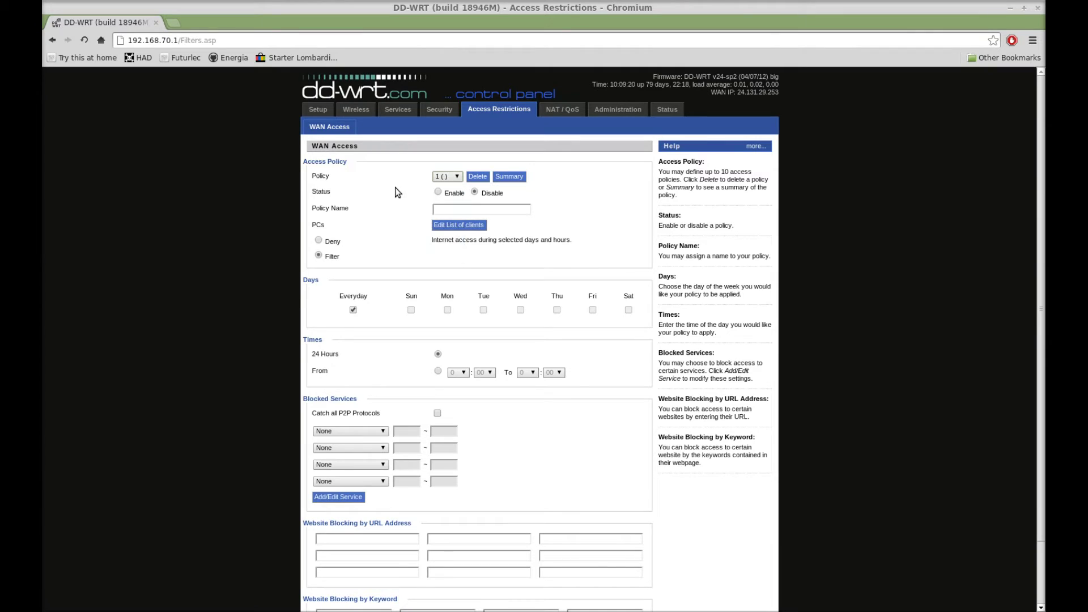
left_click(458, 178)
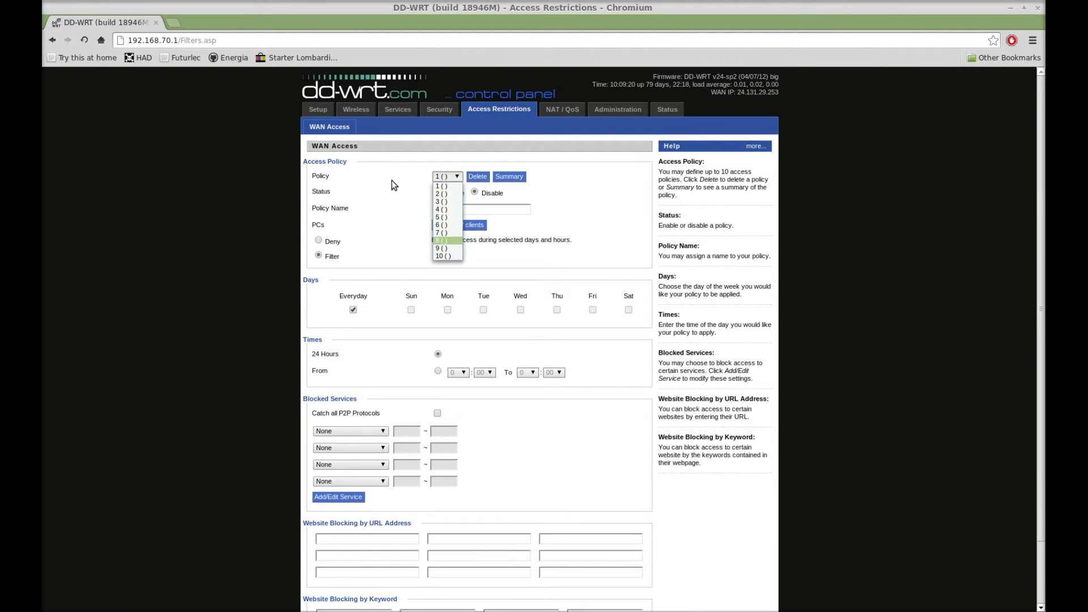
left_click(417, 181)
left_click(447, 174)
left_click(379, 176)
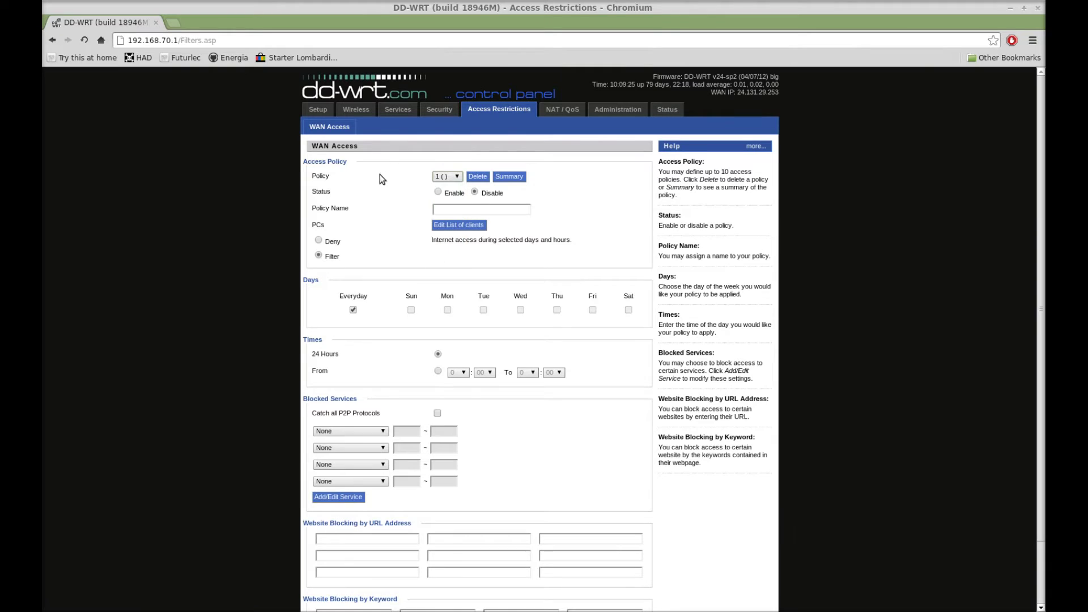
Enable access policy 1 and name it 'games', fixing the trial names and typo.
left_click(438, 192)
left_click(451, 209)
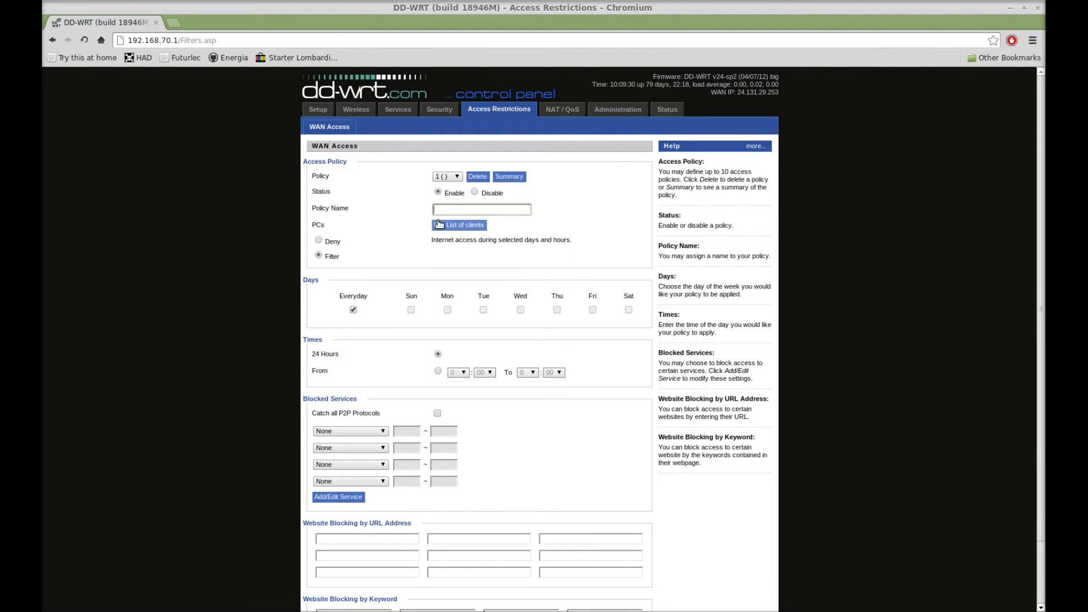
type("p2p")
key("BackSpace")
key("BackSpace")
type("wow")
key("BackSpace")
key("BackSpace")
key("BackSpace")
left_click(457, 209)
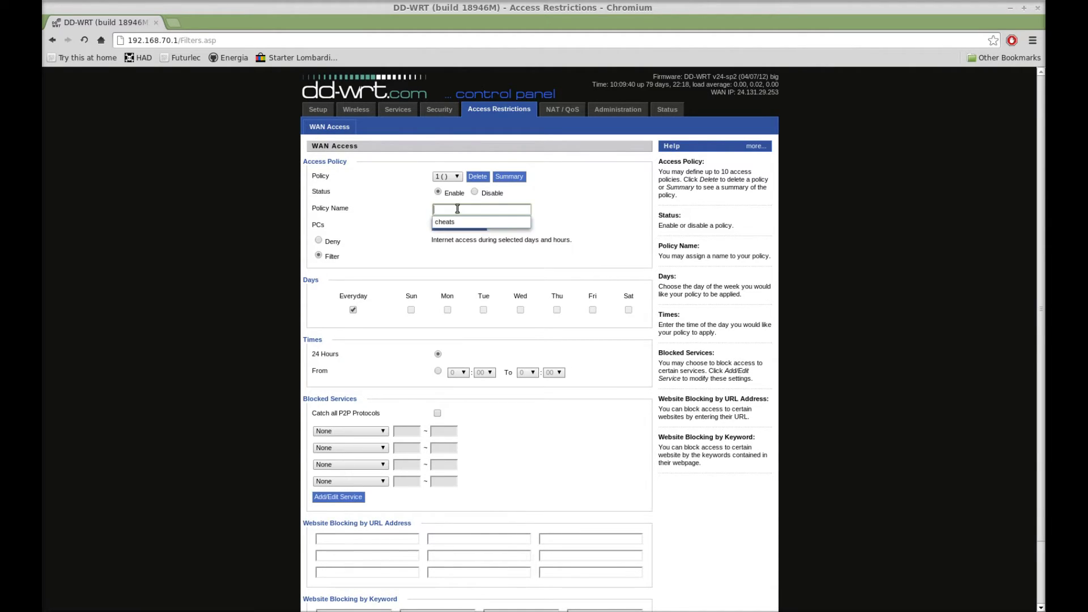
type("games")
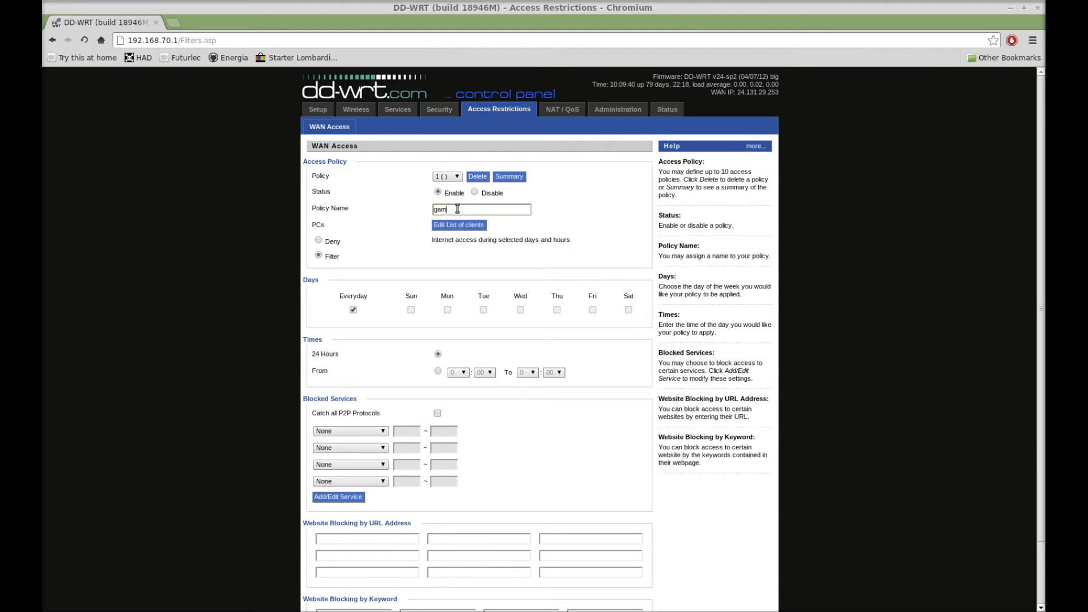
left_click_drag(458, 209, 374, 207)
key("BackSpace")
type("gamnes")
key("Left")
key("Left")
key("BackSpace")
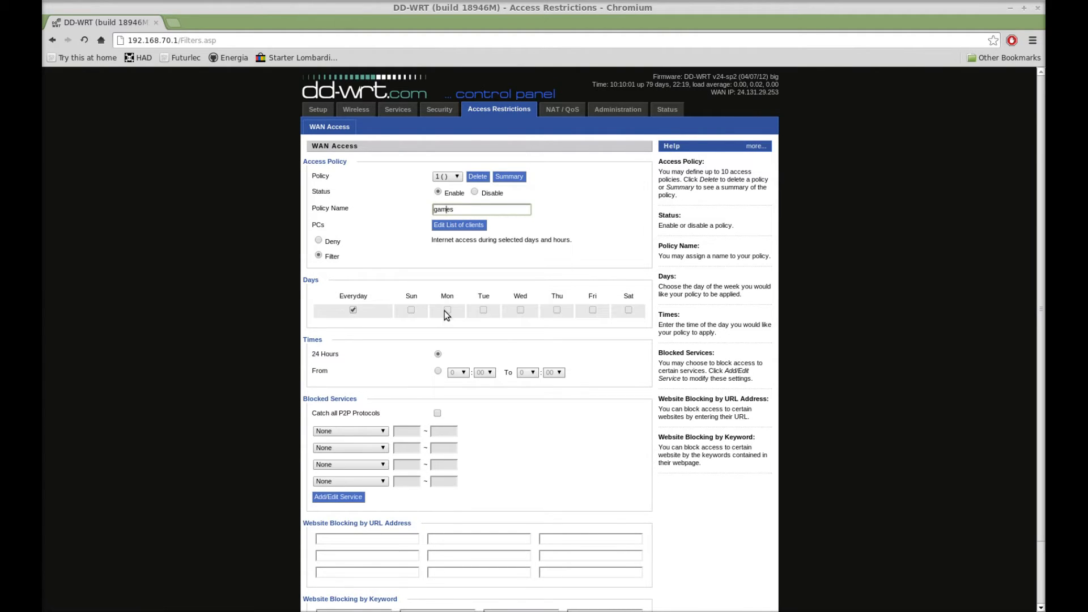
Replace Everyday with Monday–Friday and limit the policy to 7:00 through 20:00.
left_click(353, 310)
left_click(521, 311)
left_click(437, 372)
left_click(458, 372)
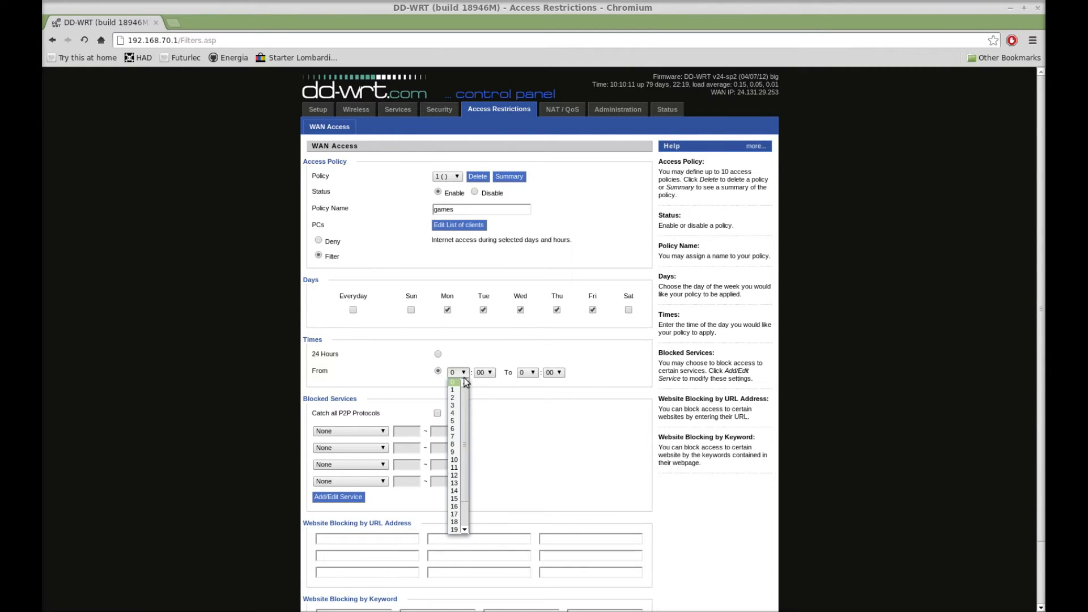
left_click(454, 436)
left_click(527, 373)
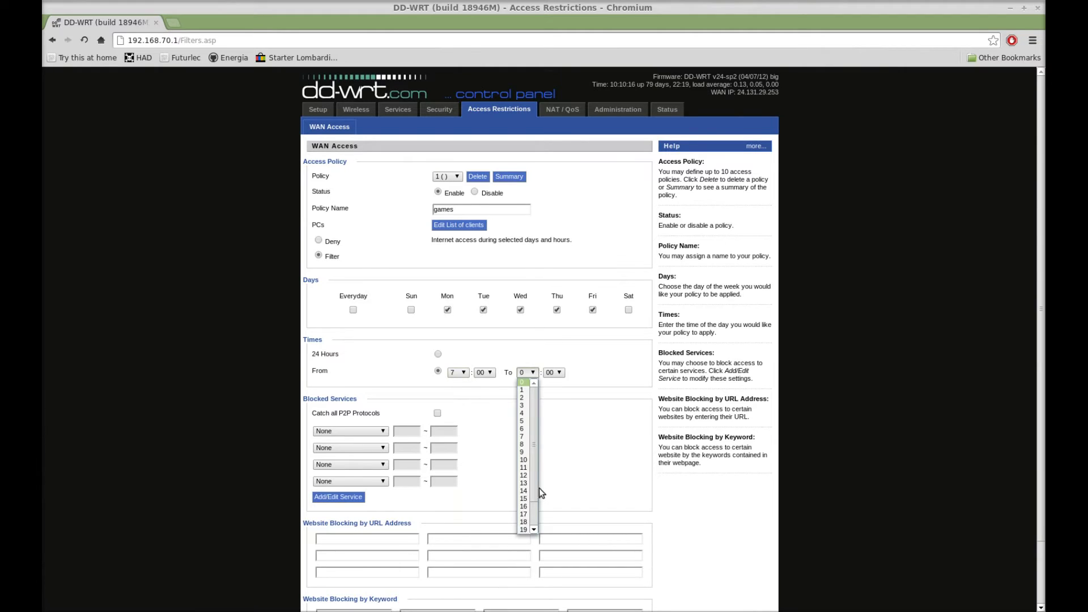
scroll(525, 530, "down", 2)
left_click(526, 508)
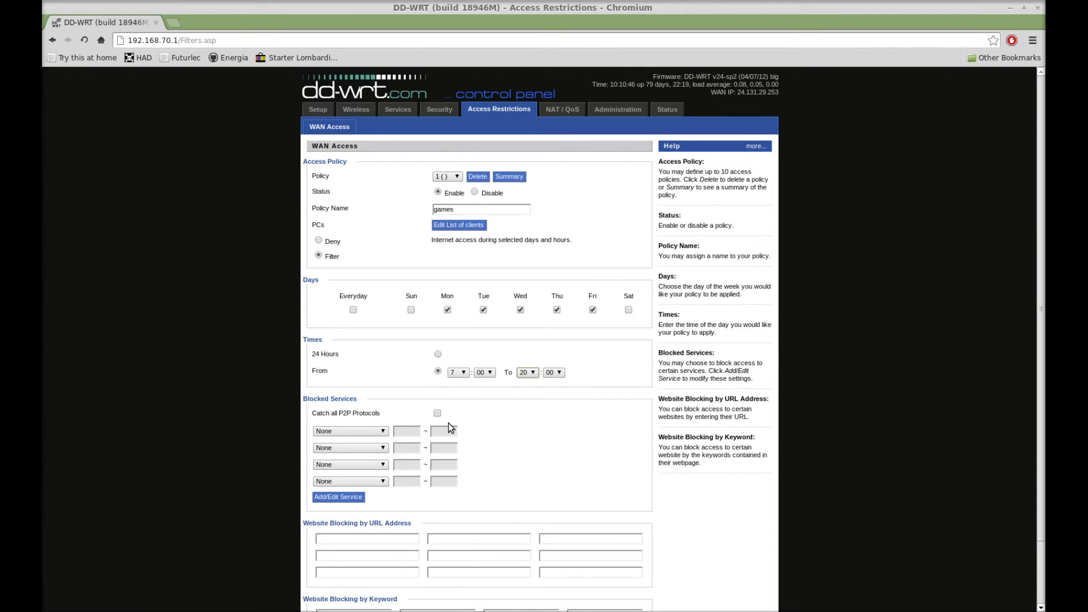
left_click(384, 431)
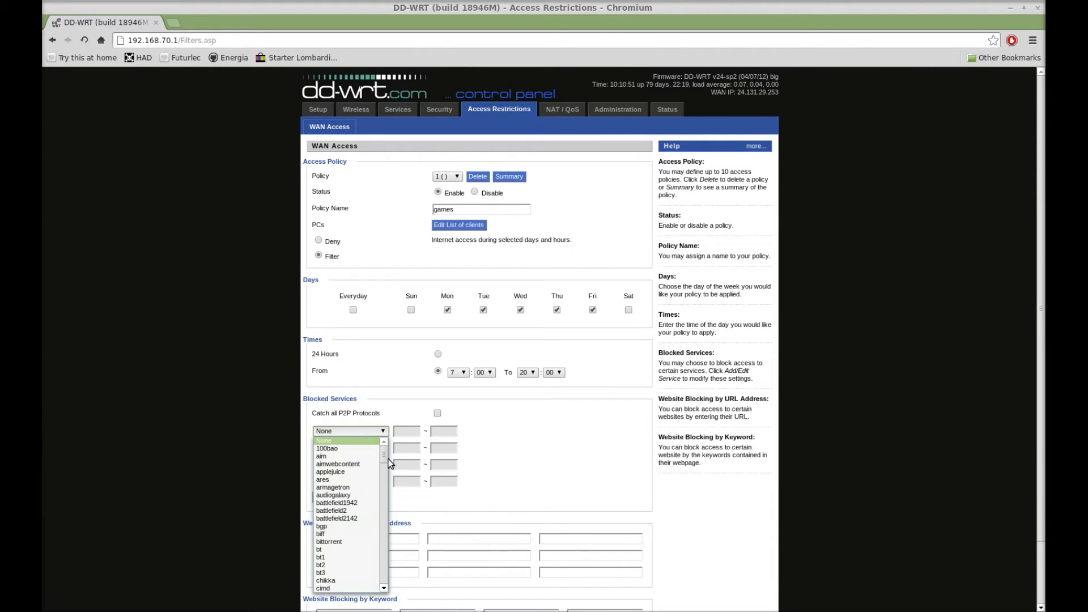
Block counterstrike-source and halflife2-deathmatch in the first two Blocked Services slots.
scroll(386, 459, "down", 7)
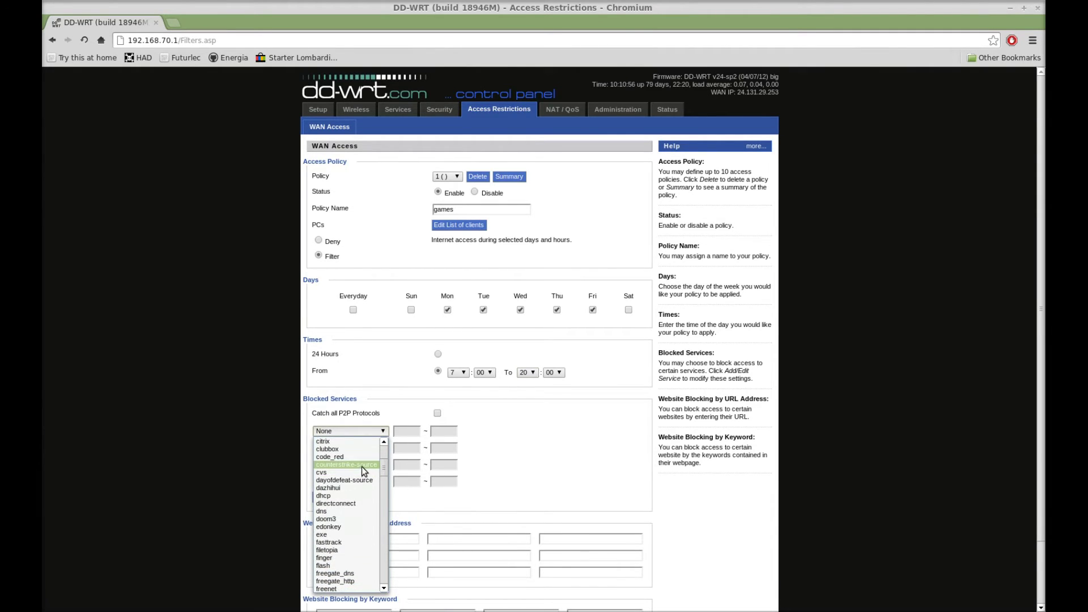
scroll(362, 467, "up", 3)
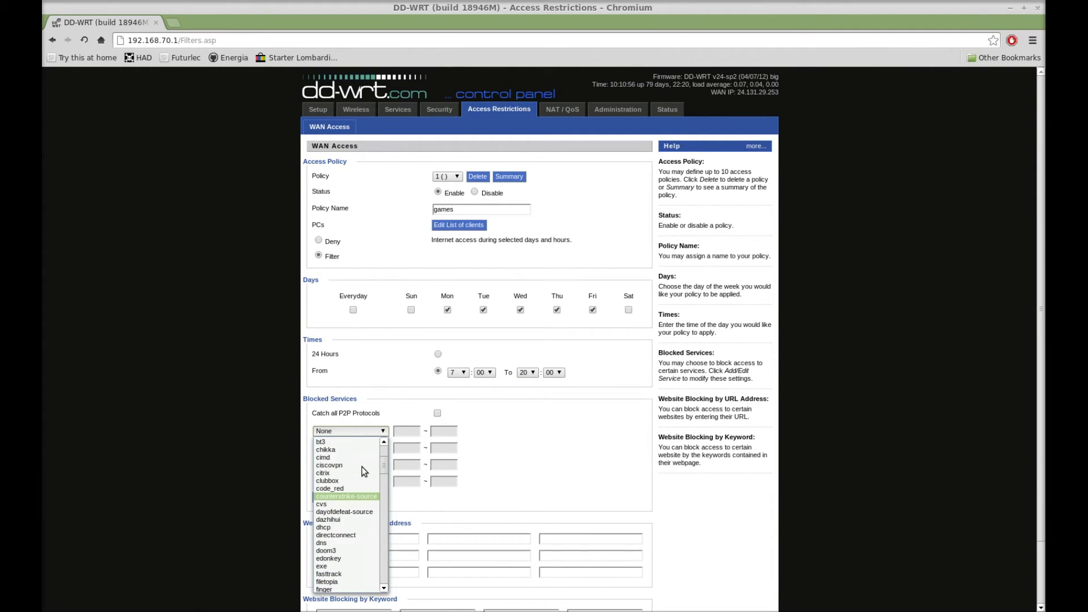
left_click(357, 496)
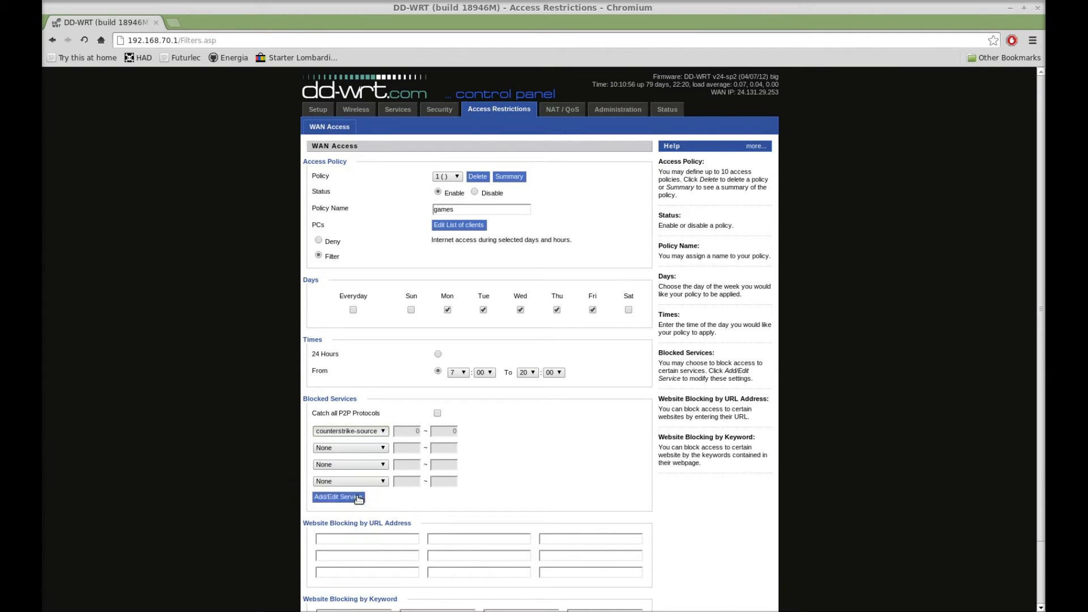
left_click(382, 447)
scroll(344, 578, "down", 2)
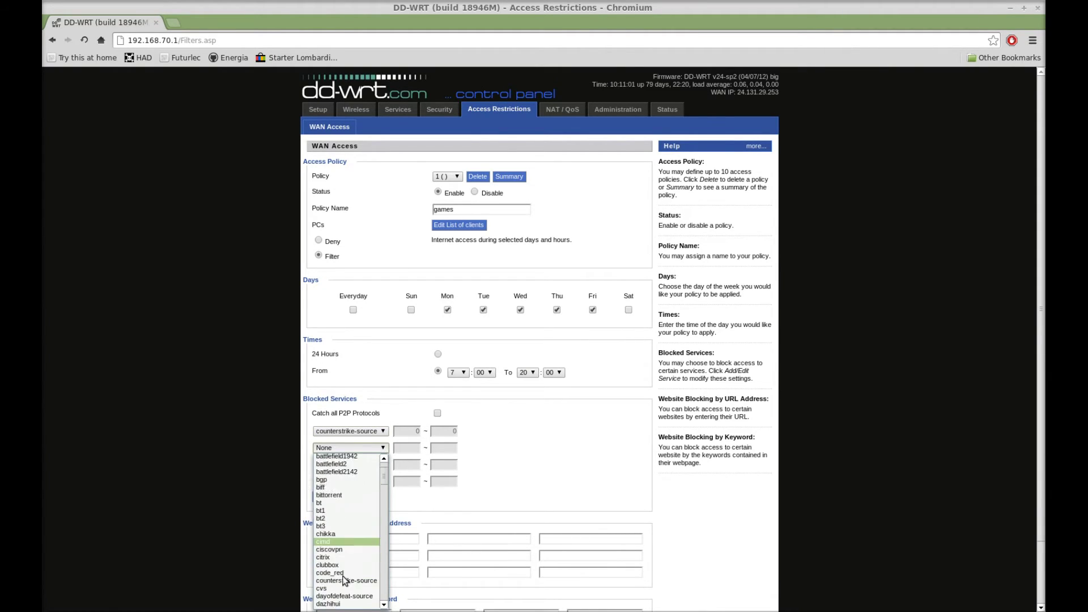
scroll(346, 572, "down", 3)
scroll(364, 531, "down", 3)
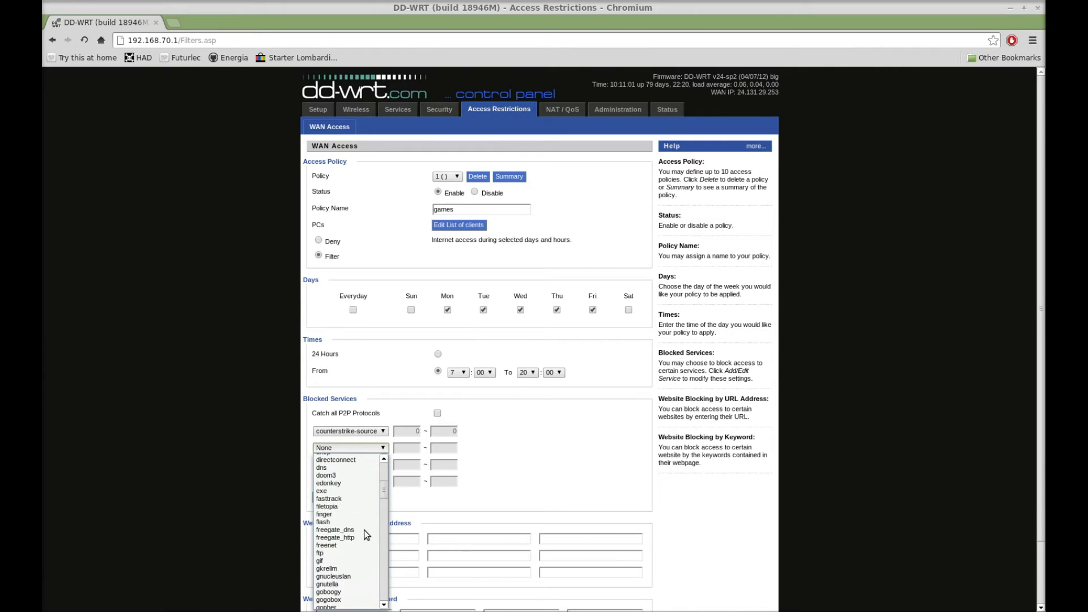
scroll(362, 547, "down", 5)
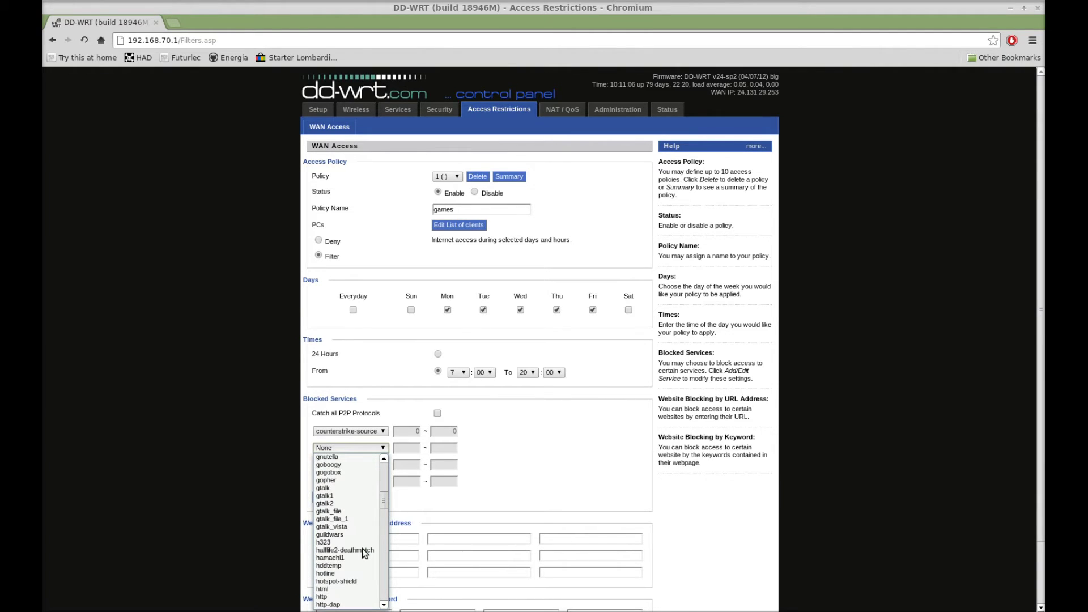
scroll(361, 538, "up", 1)
left_click(359, 520)
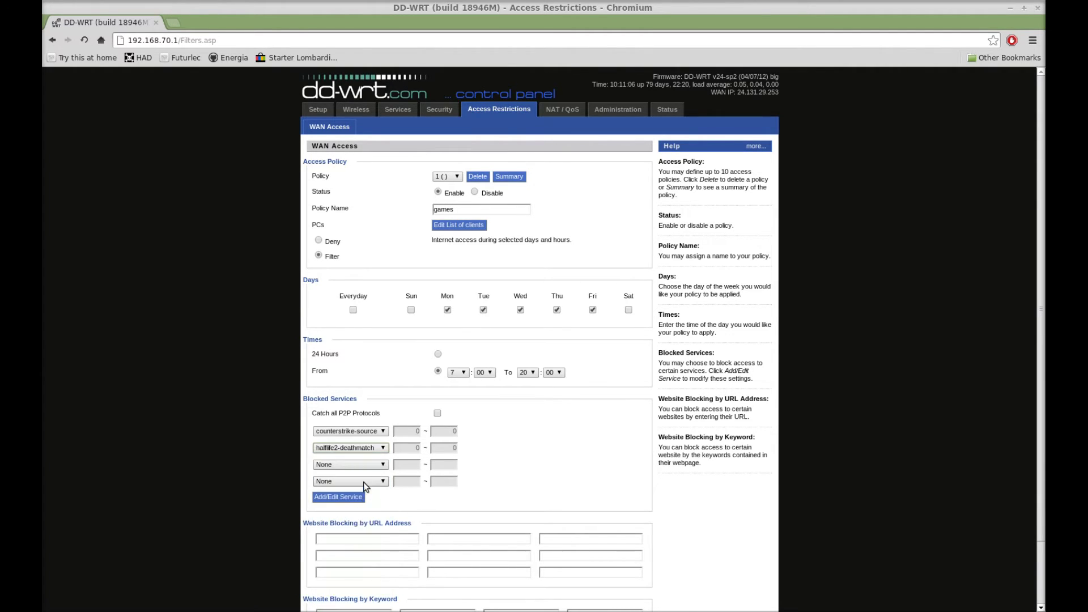
Pick worldofwarcraft as the third blocked service and bring up the List of clients window.
left_click(367, 465)
left_click_drag(385, 319, 383, 397)
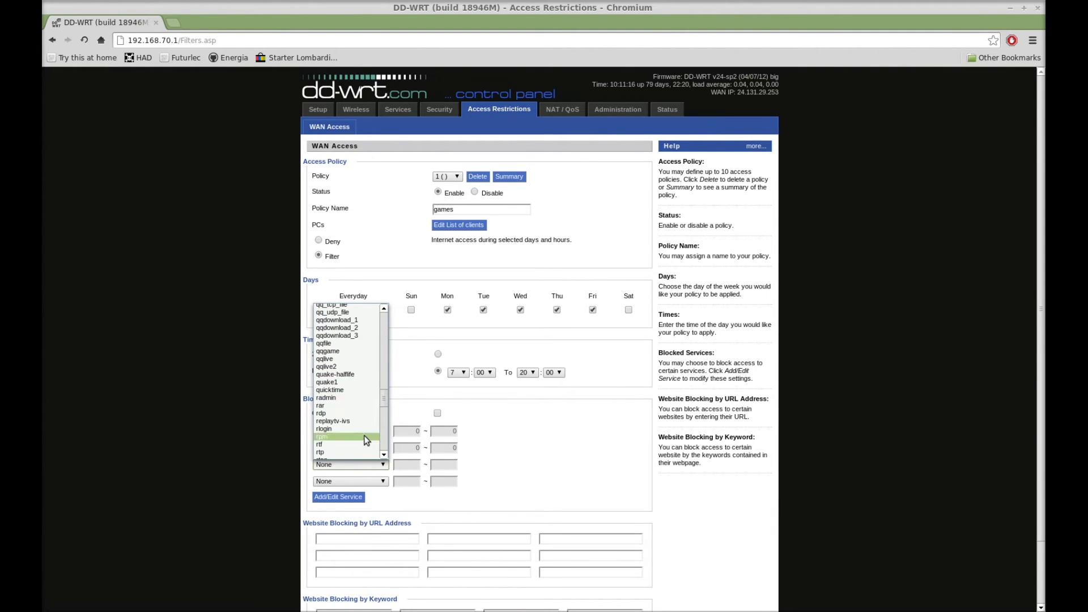
scroll(363, 436, "down", 10)
scroll(351, 433, "down", 12)
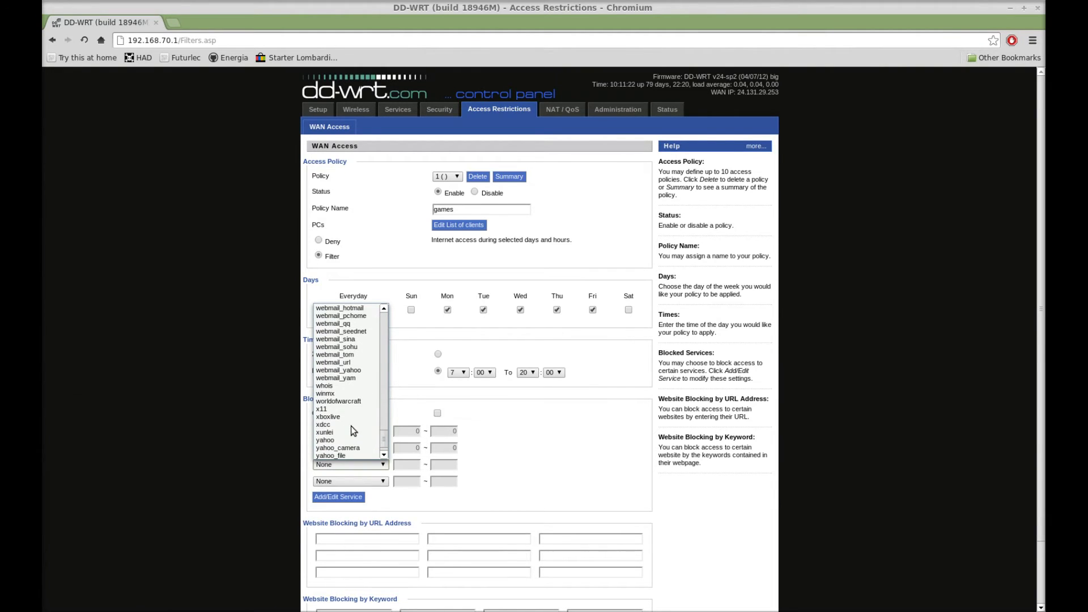
left_click(352, 400)
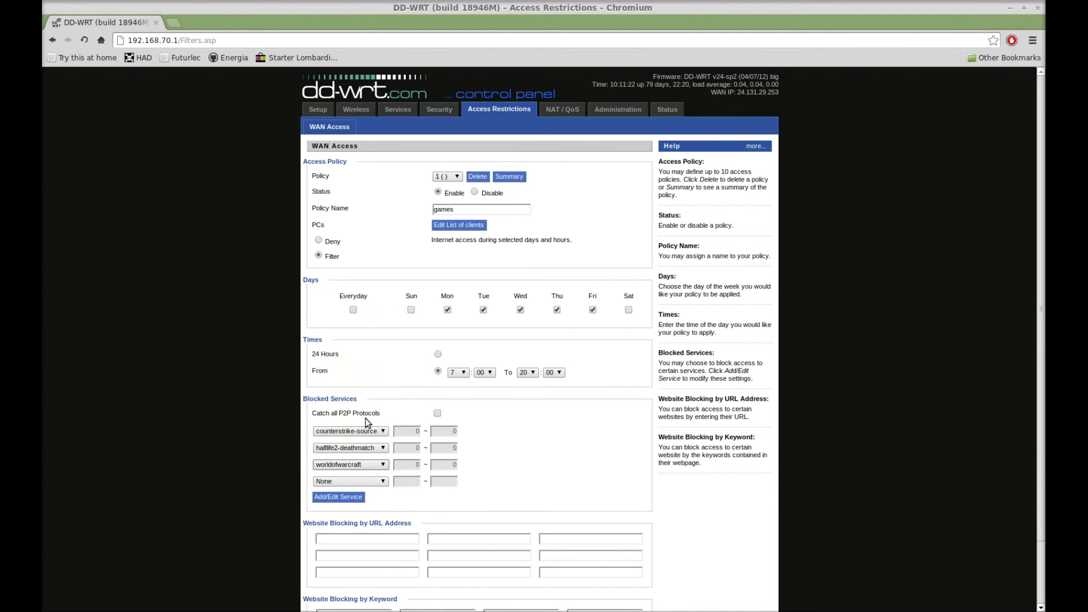
left_click(447, 229)
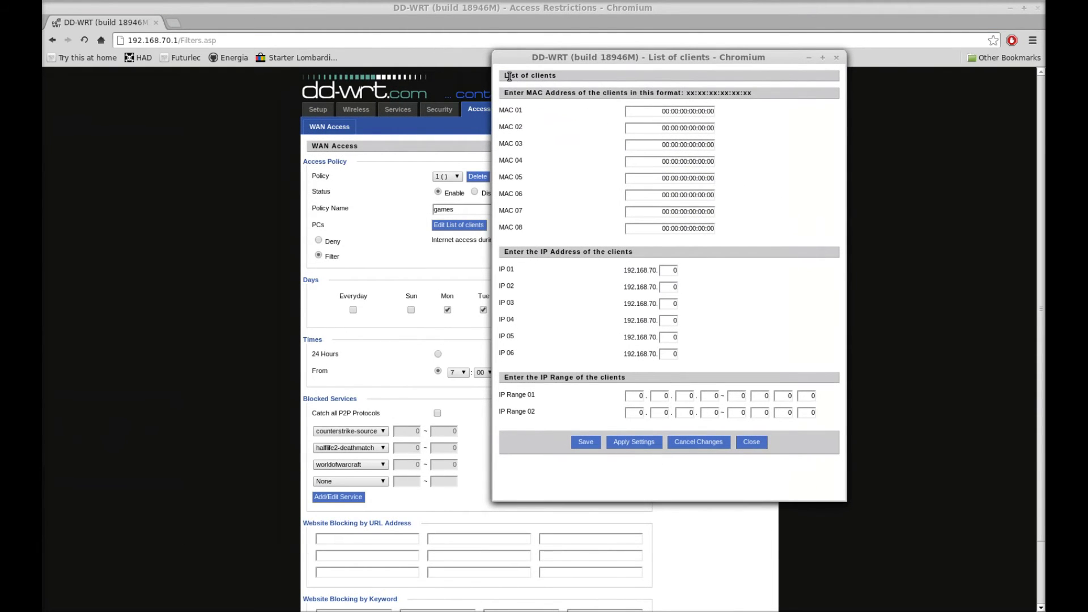
left_click_drag(656, 112, 732, 132)
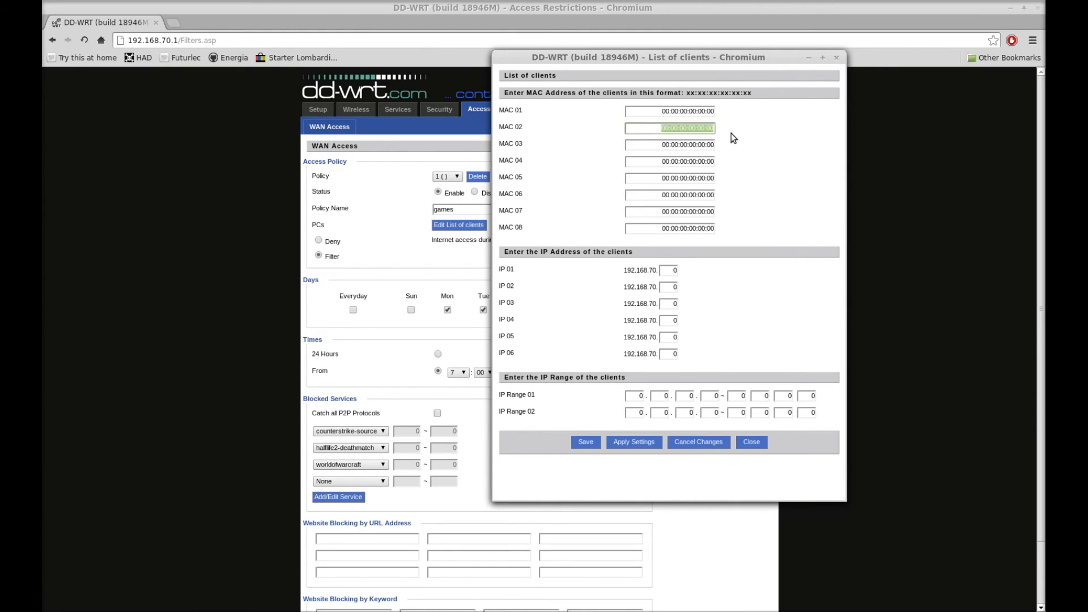
left_click(731, 133)
left_click_drag(662, 271, 687, 268)
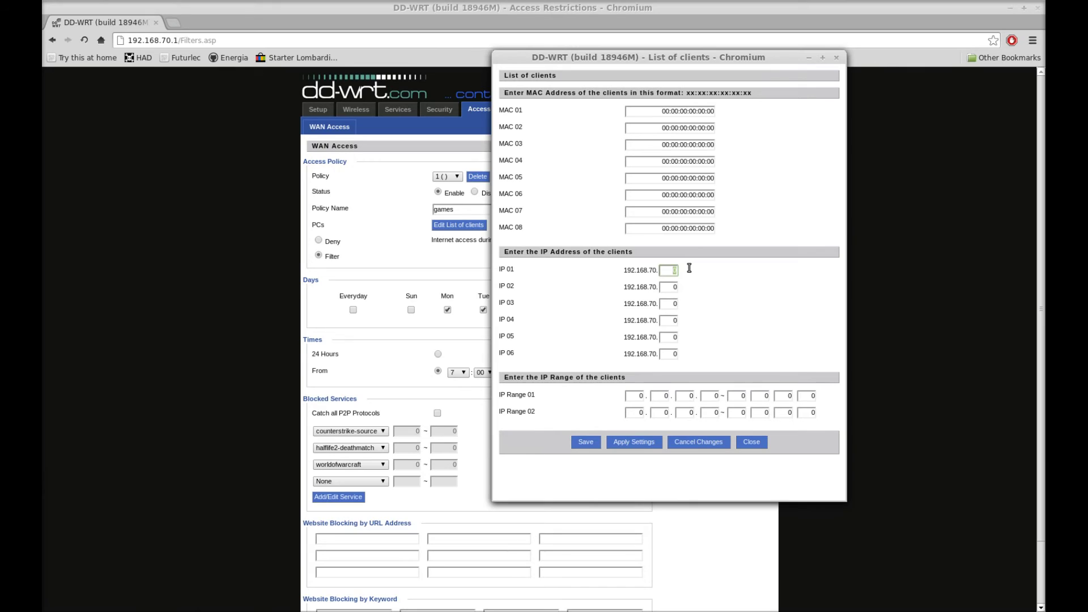
left_click(689, 268)
left_click(638, 396)
left_click(816, 395)
Close the client list and block the websites youtube.com and gamefaqs.com.
left_click(756, 443)
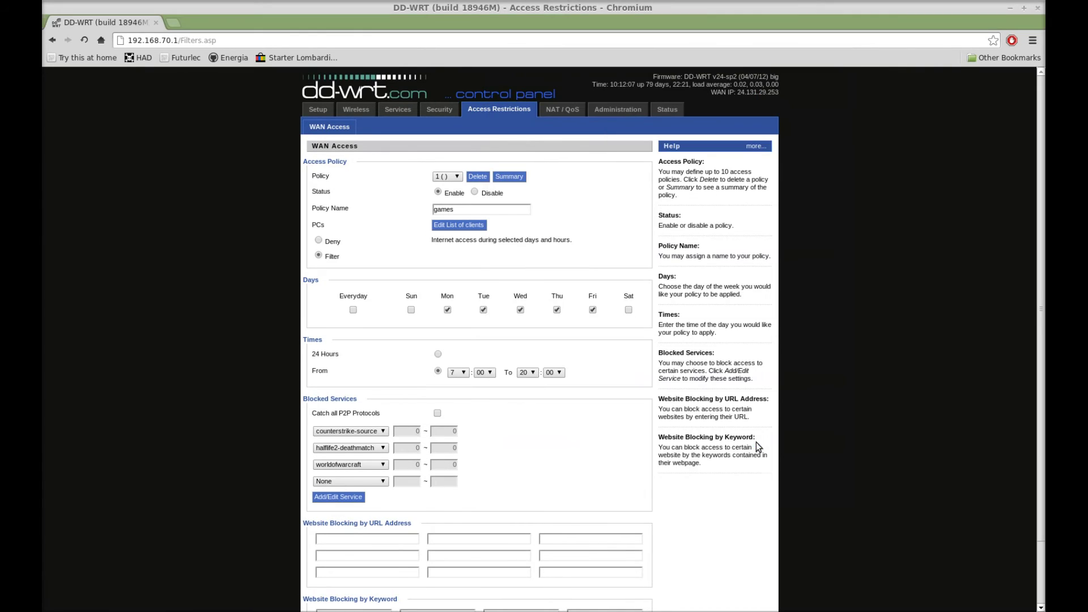
scroll(467, 455, "down", 3)
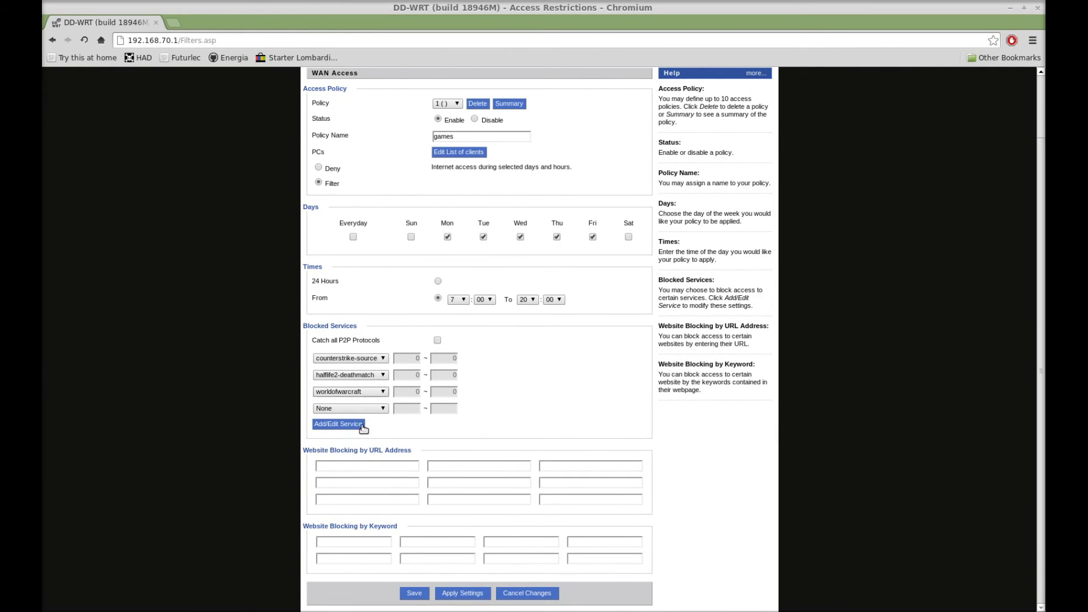
left_click(366, 465)
type("youtube.com")
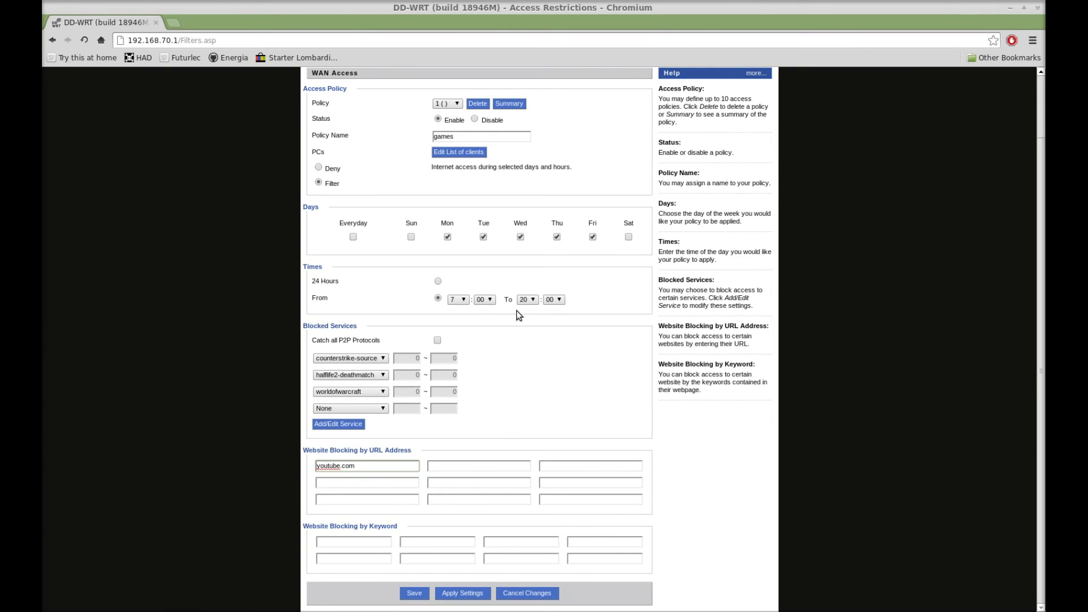
left_click(491, 464)
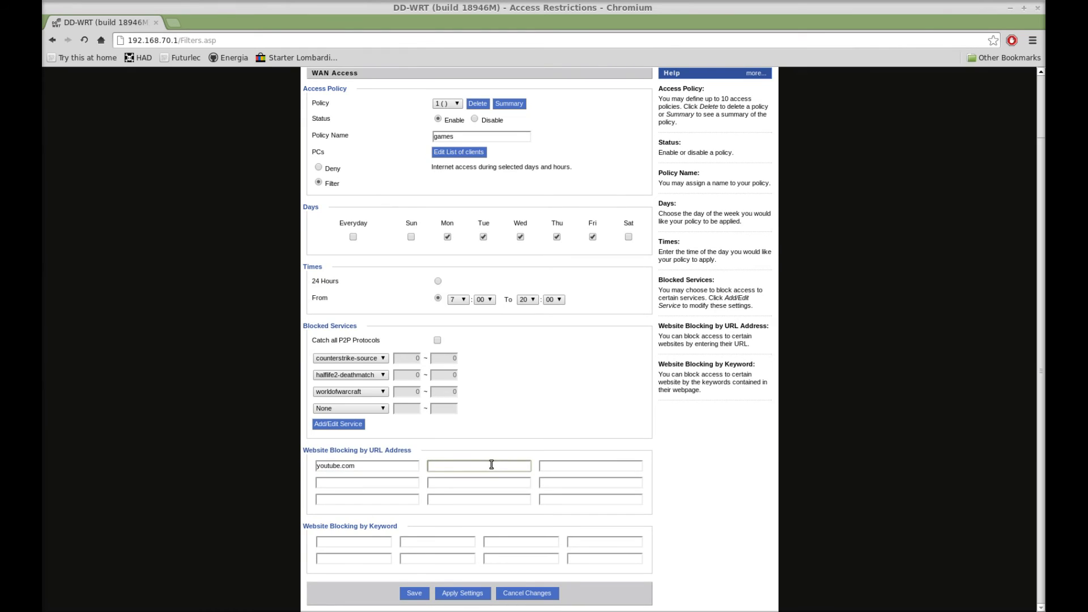
type("gamefaqs.com")
key("BackSpace")
key("BackSpace")
type("om")
Enter 'games' as the first blocked keyword.
left_click(383, 545)
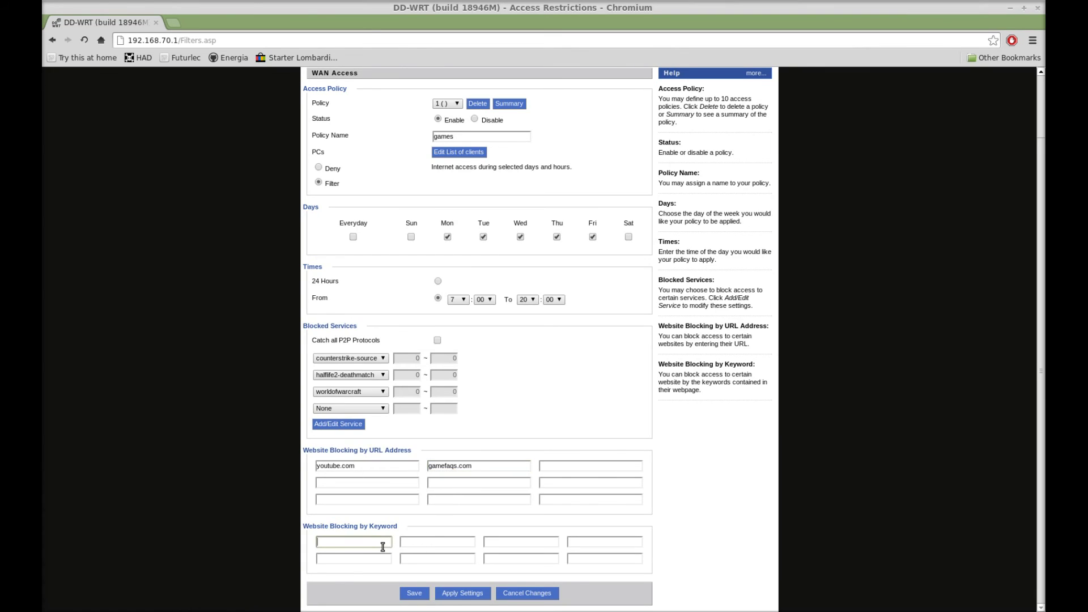
type("games")
key("BackSpace")
key("BackSpace")
key("BackSpace")
type("mes")
left_click(439, 539)
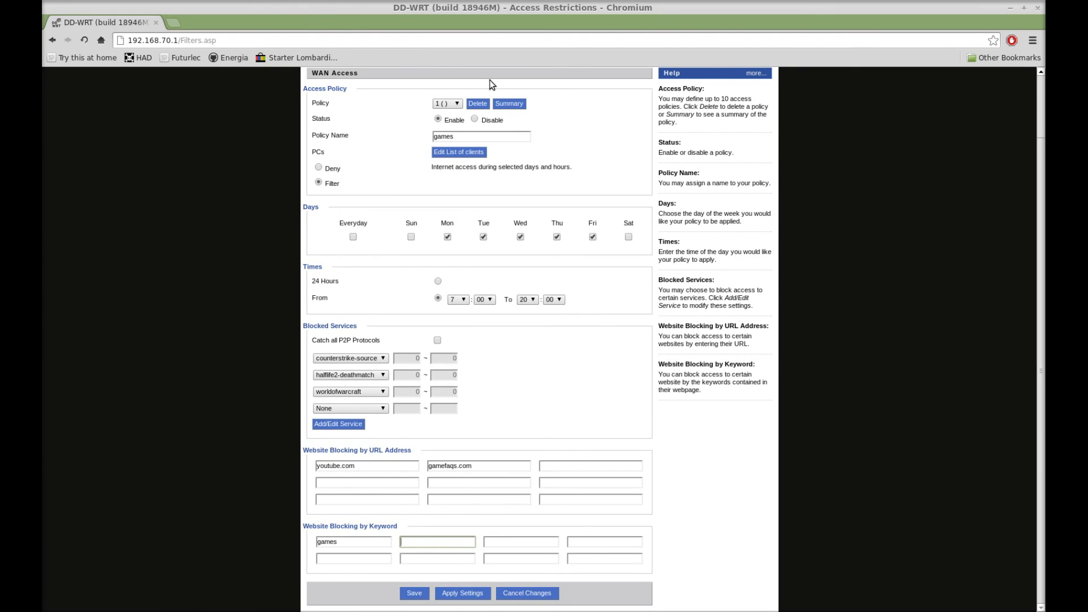
Tick Everyday for the games policy, ending with Filter selected after toggling Deny.
scroll(535, 115, "up", 2)
scroll(521, 300, "down", 2)
left_click(319, 167)
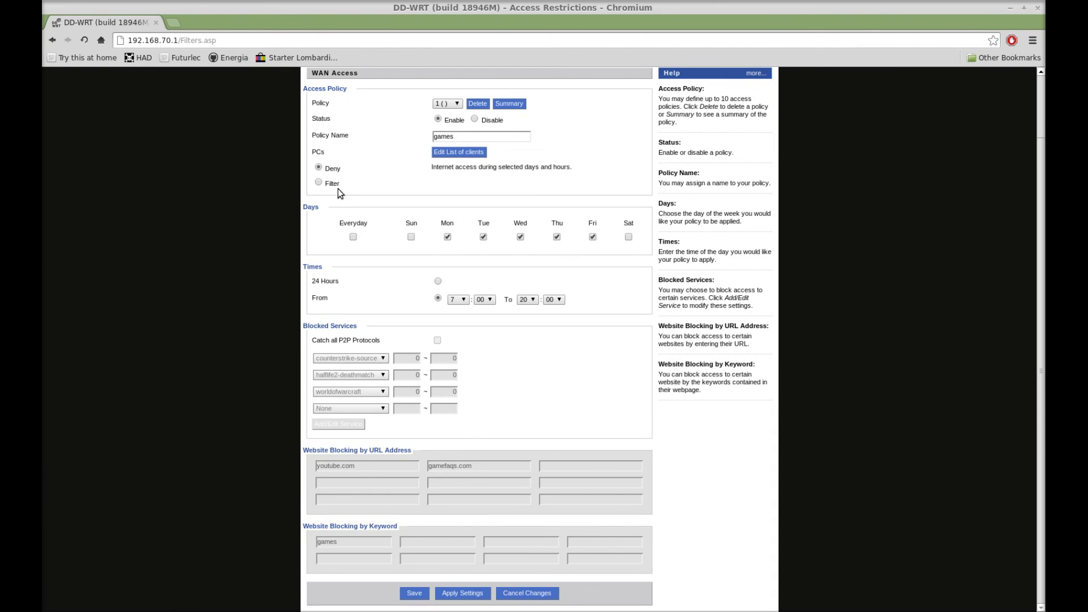
left_click(353, 238)
left_click(320, 183)
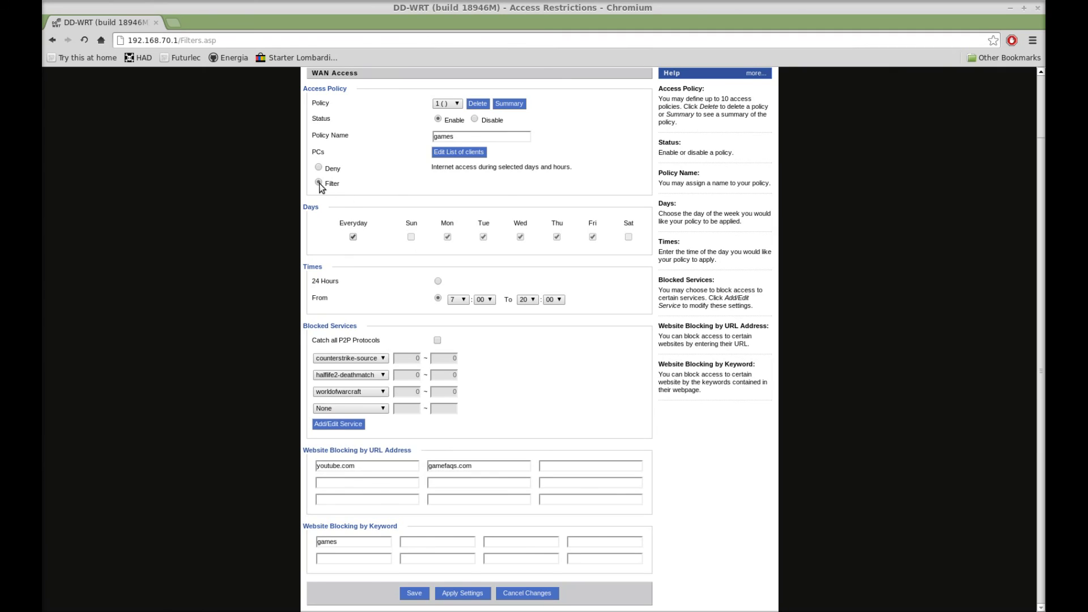
left_click(318, 168)
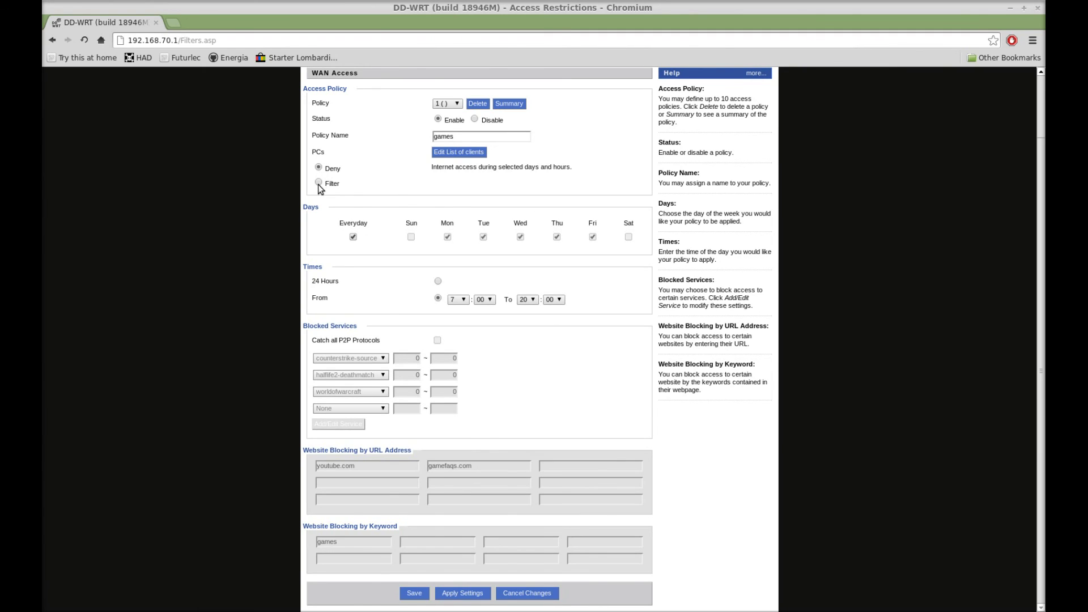
left_click(318, 183)
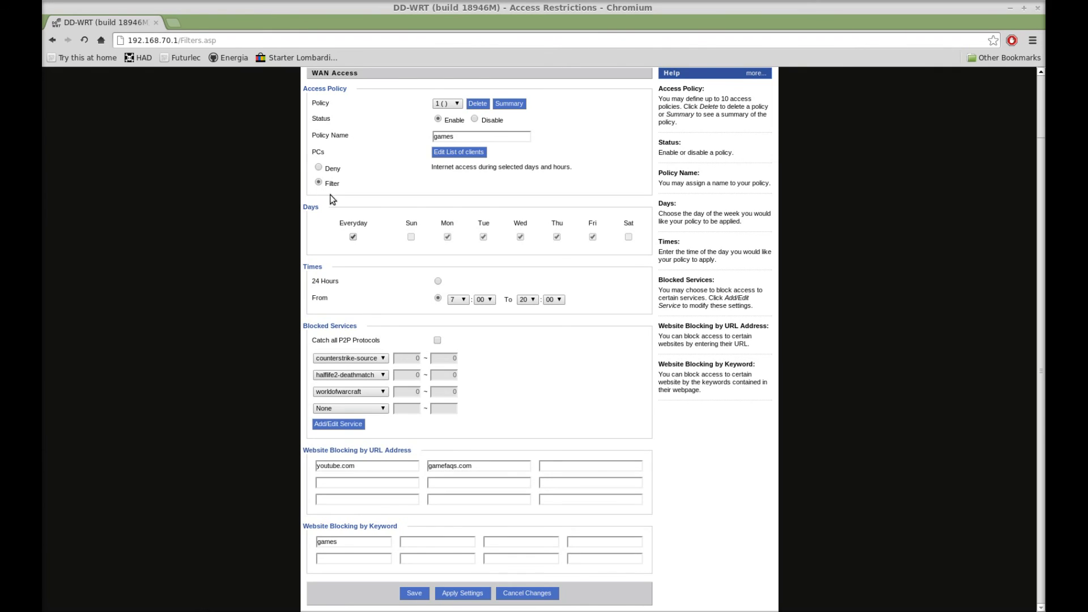